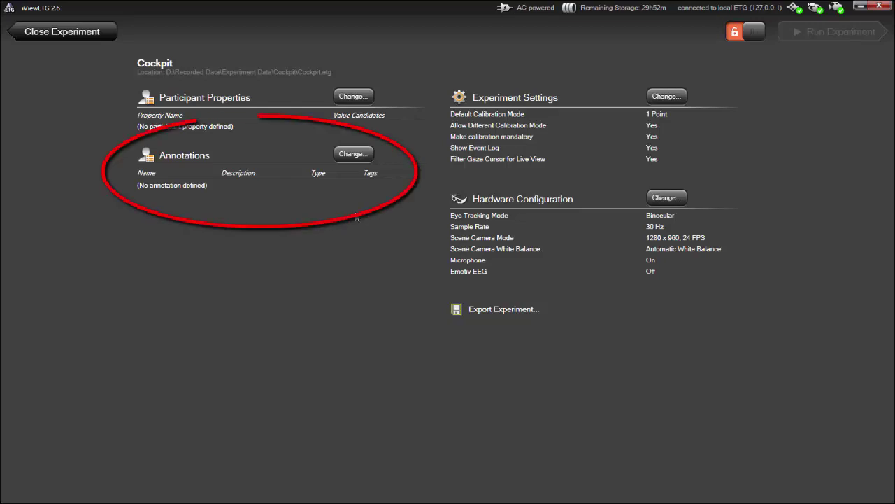
Add an annotation definition 'Looks at instrument panel' with description 'Participant Behavior'.
left_click(353, 154)
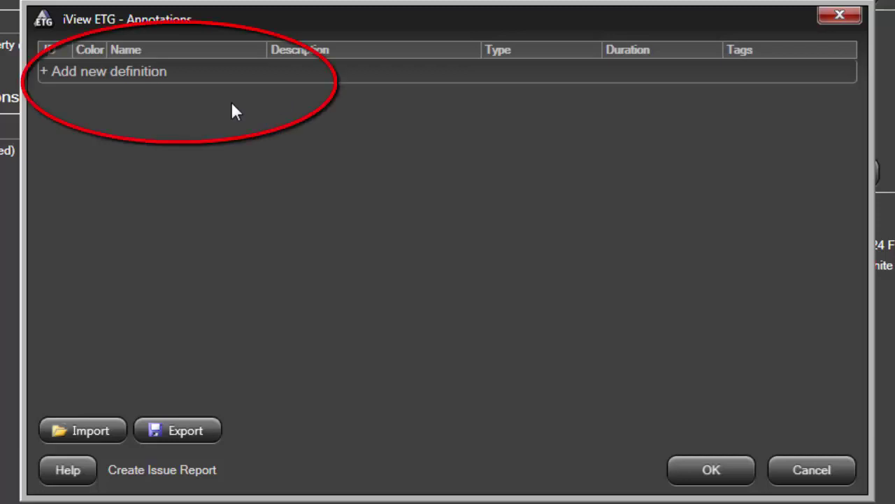
left_click(59, 71)
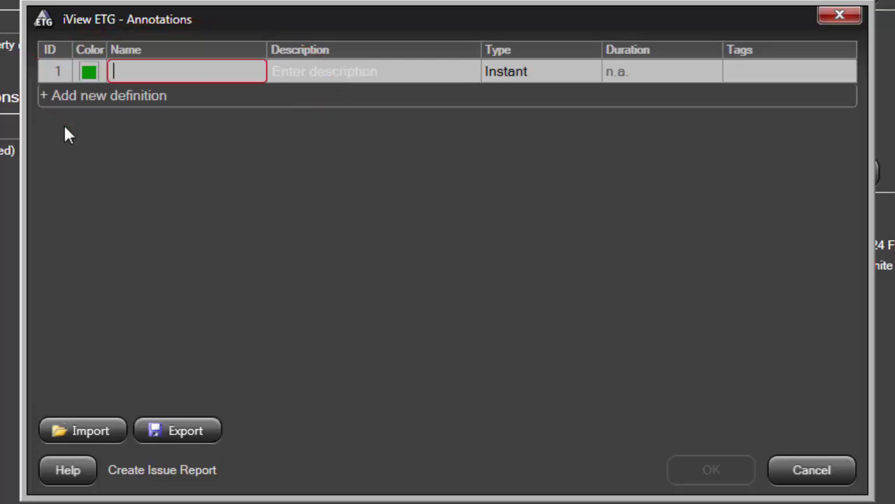
type("Loo")
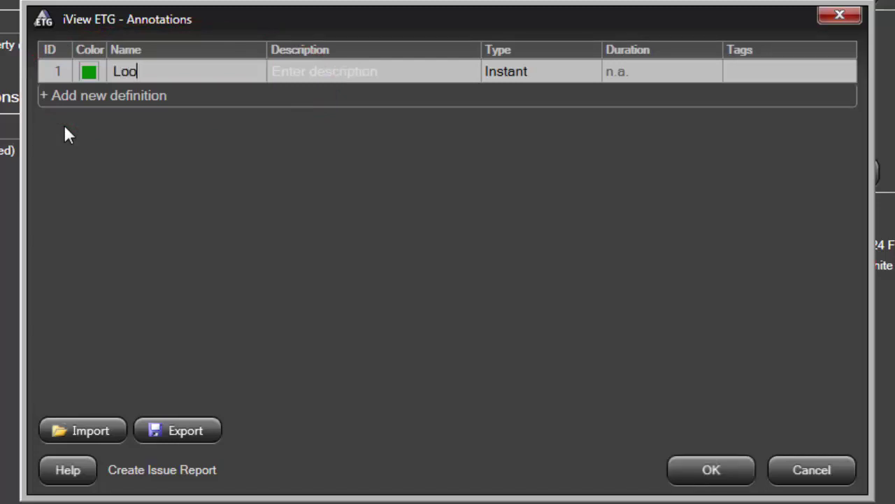
type("ks at instru")
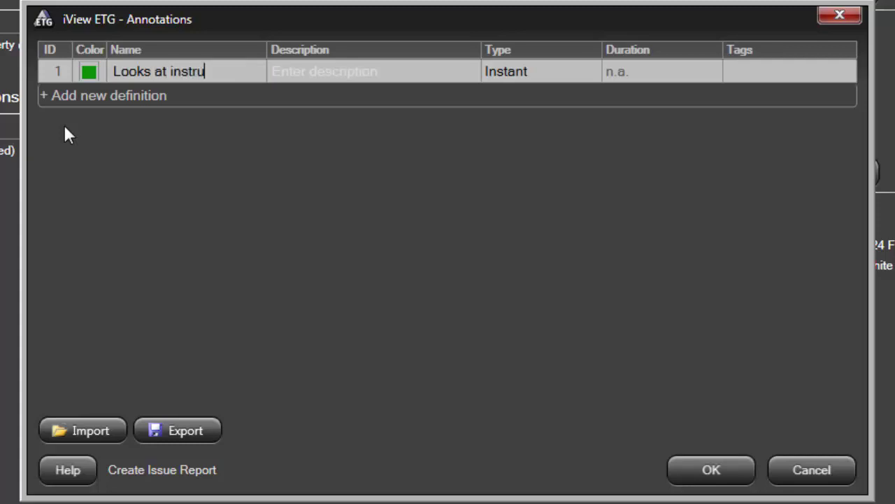
type("ment panel")
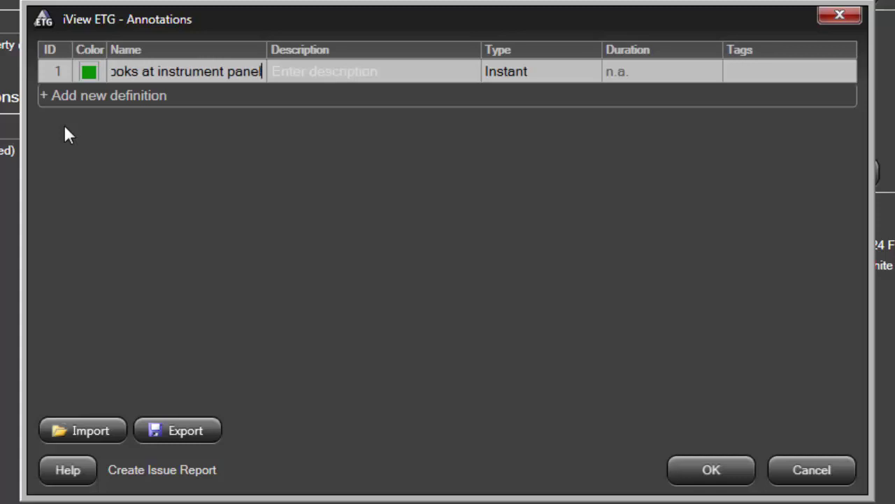
key("Tab")
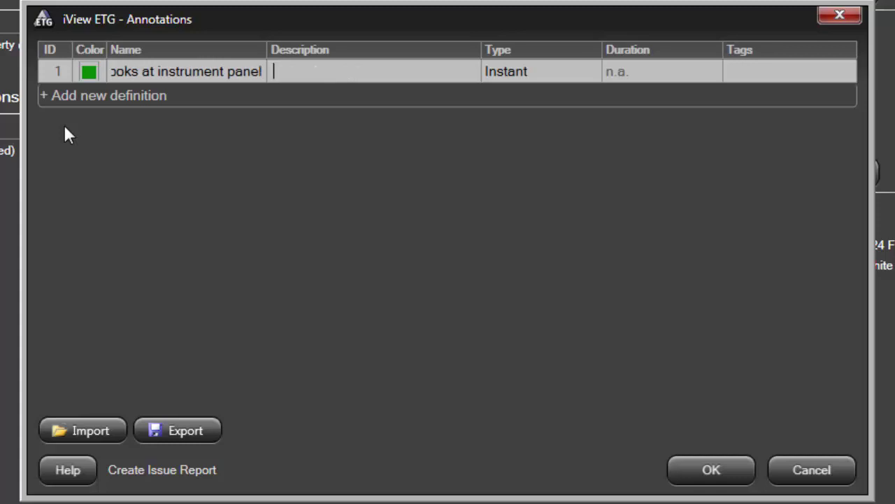
type("Participant Behavior")
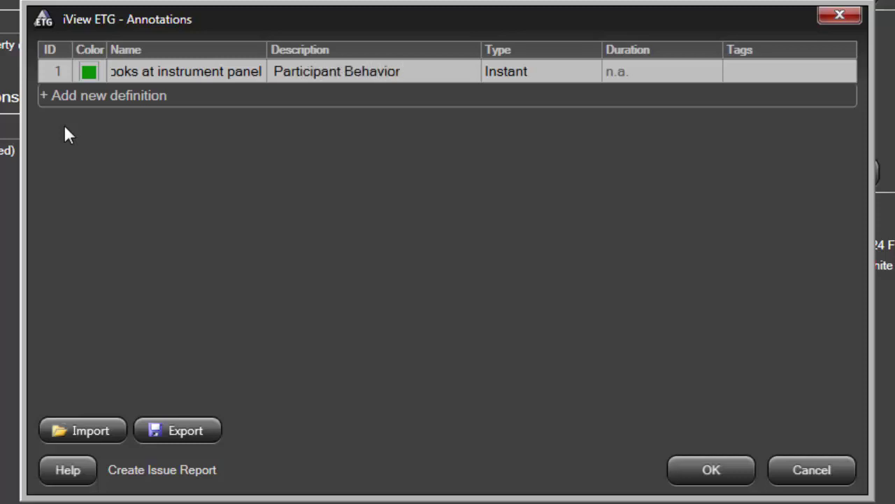
Set the 'Looks at instrument panel' type to Manual On/Off, leaving its tags empty.
key("Tab")
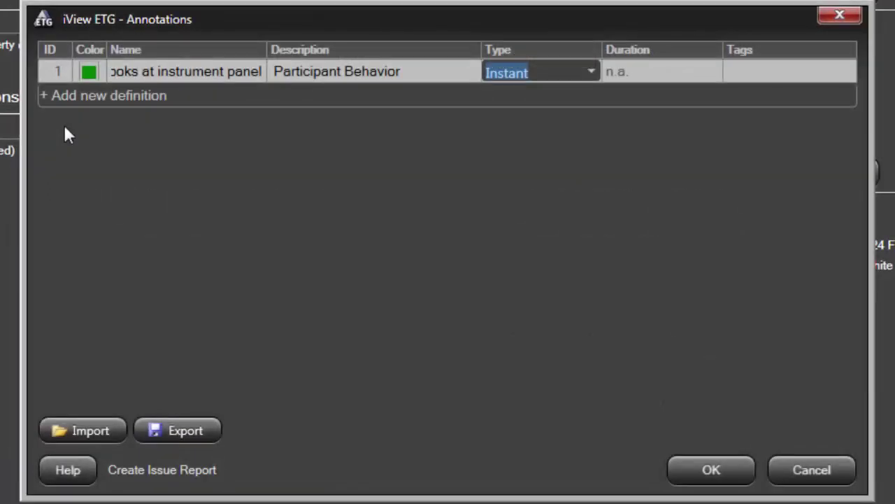
left_click(592, 73)
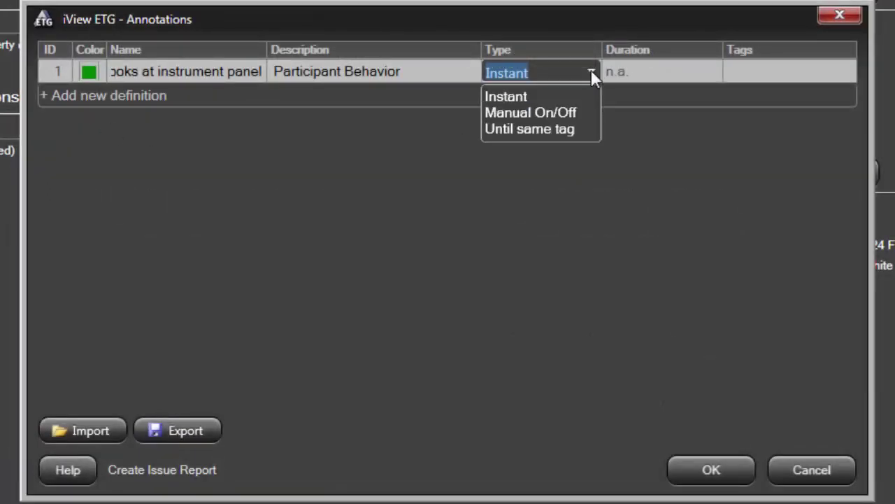
left_click(573, 113)
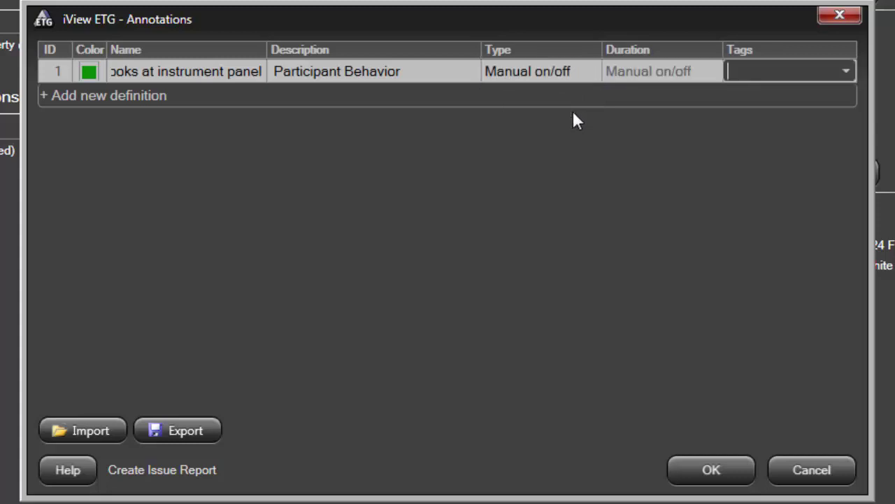
key("Return")
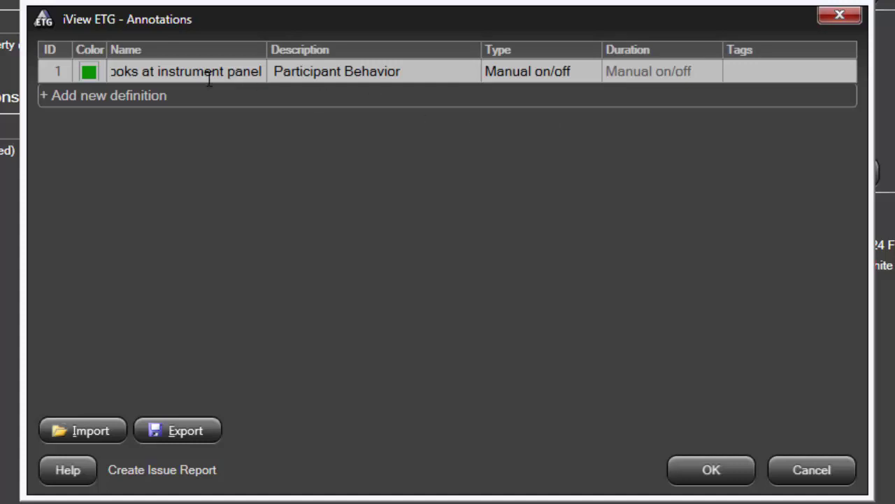
Add a second annotation definition and give it a red colour.
left_click(162, 96)
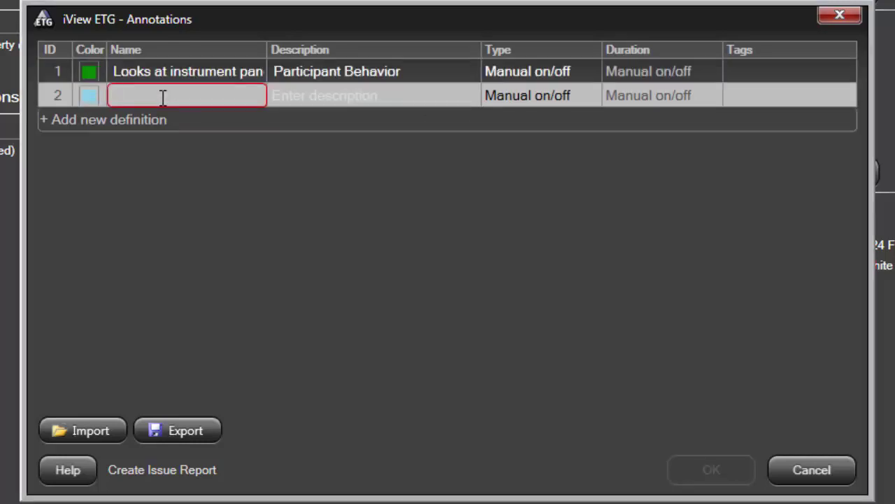
left_click(89, 98)
left_click(89, 98)
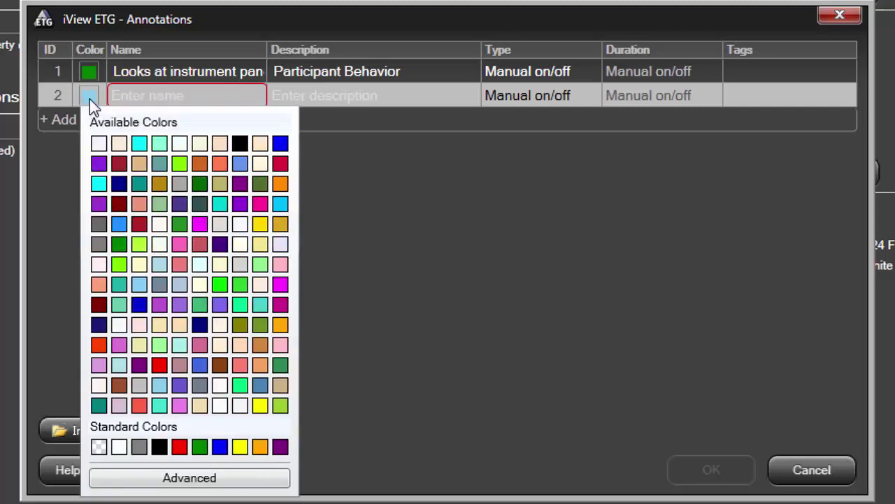
left_click(180, 446)
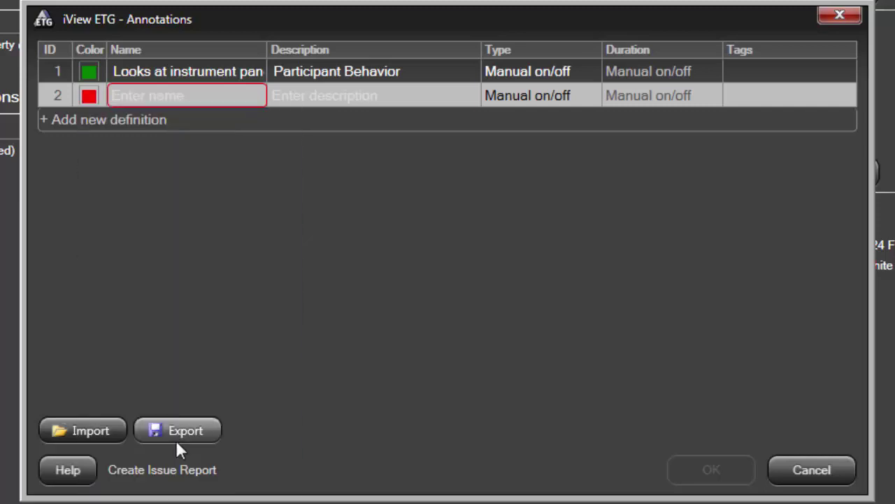
Name it 'Presses button', describe it as 'Participant Behavior', and make it Instant.
left_click(140, 96)
type("Presses button")
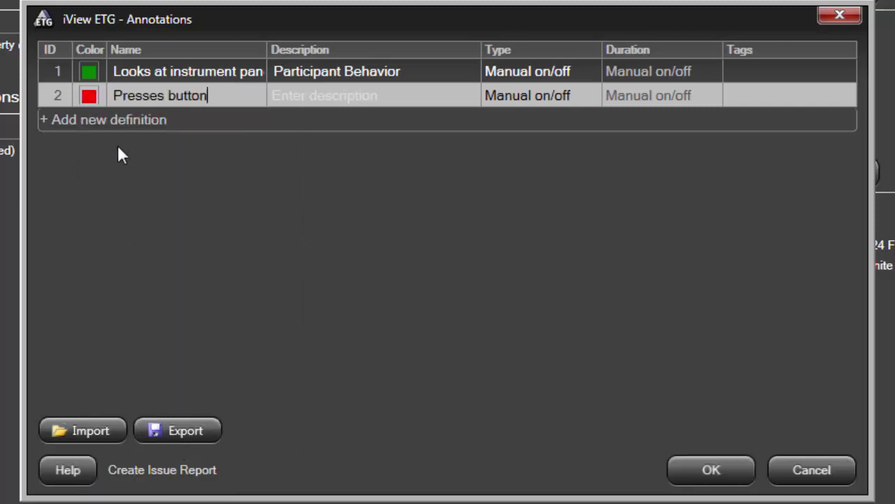
key("Tab")
type("Participant Behavior")
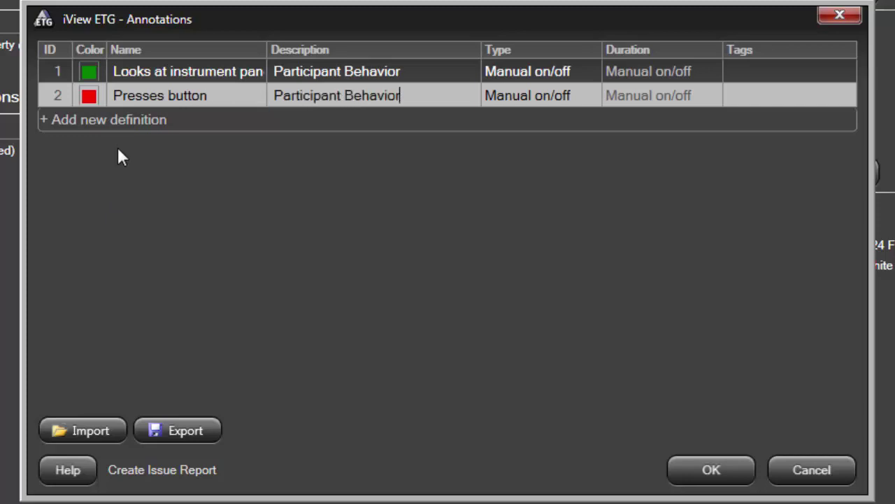
key("Tab")
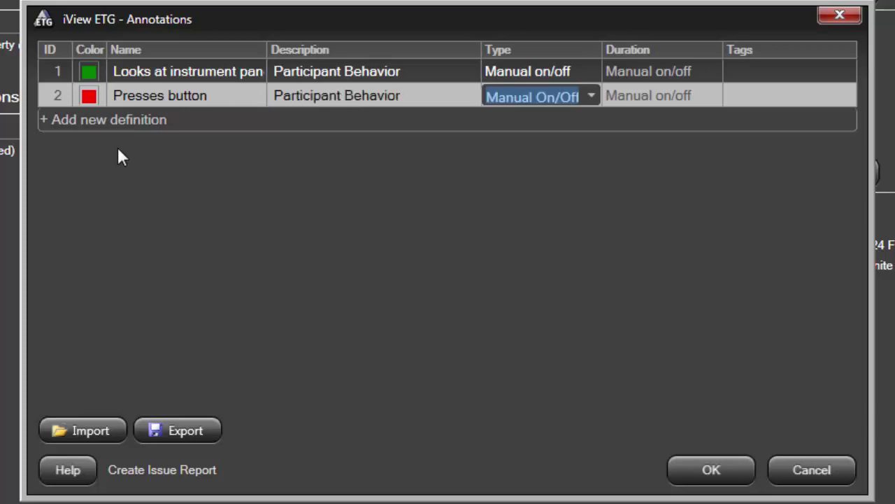
left_click(593, 96)
left_click(570, 120)
left_click(587, 165)
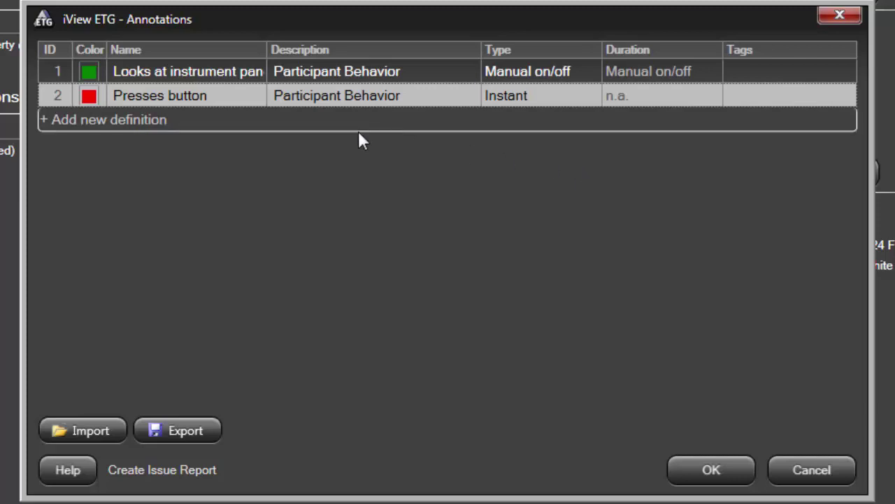
Add a 'Task 1' annotation of type Until same tag, tagged Performance.
left_click(315, 121)
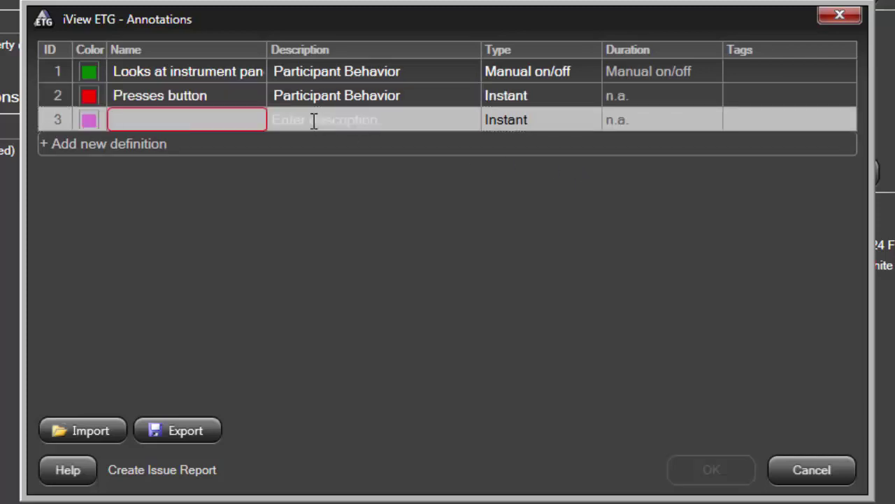
type("Task")
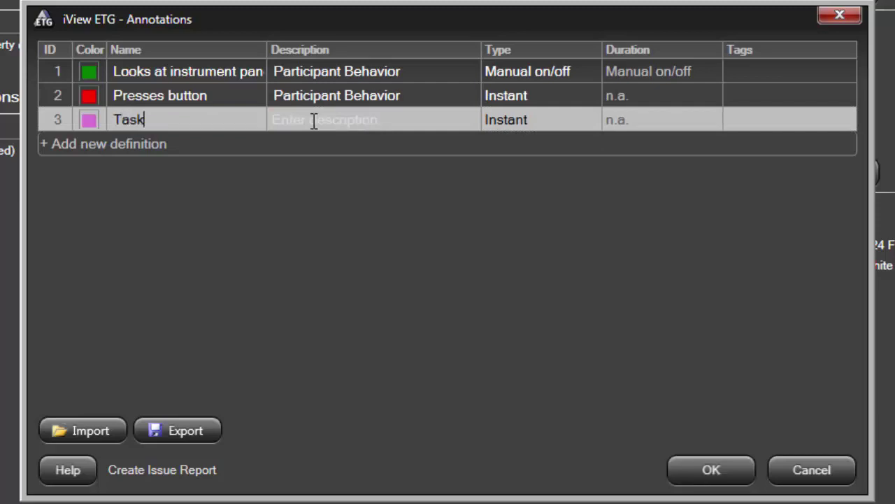
type(" 1")
key("Tab")
key("Tab")
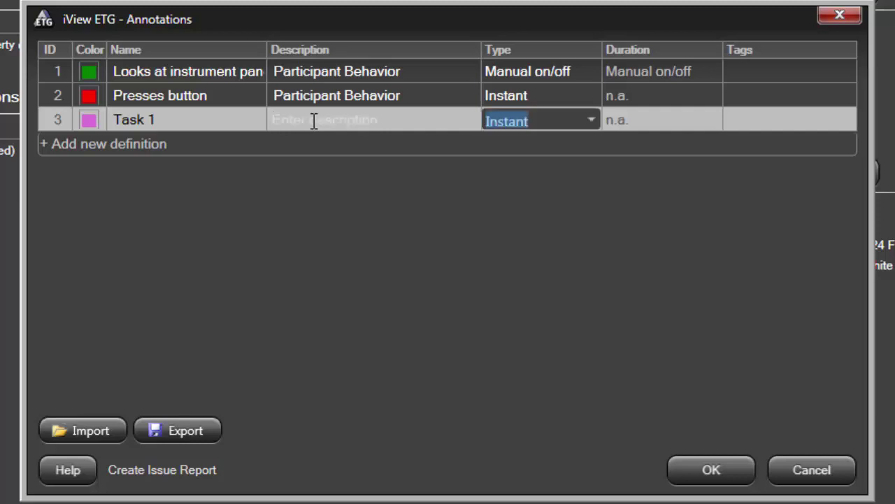
left_click(591, 120)
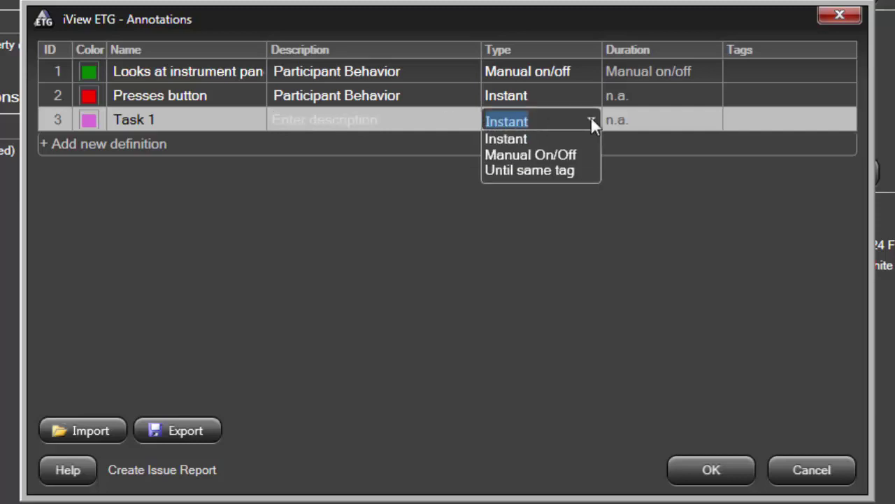
left_click(549, 177)
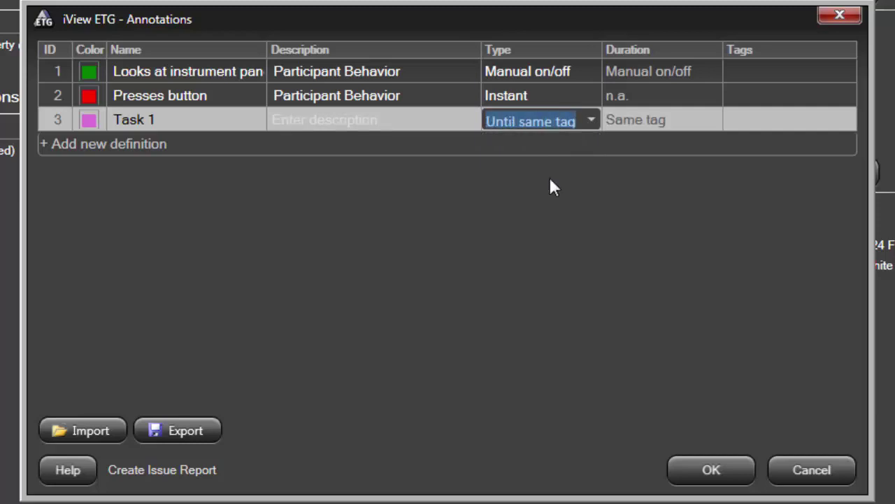
key("Tab")
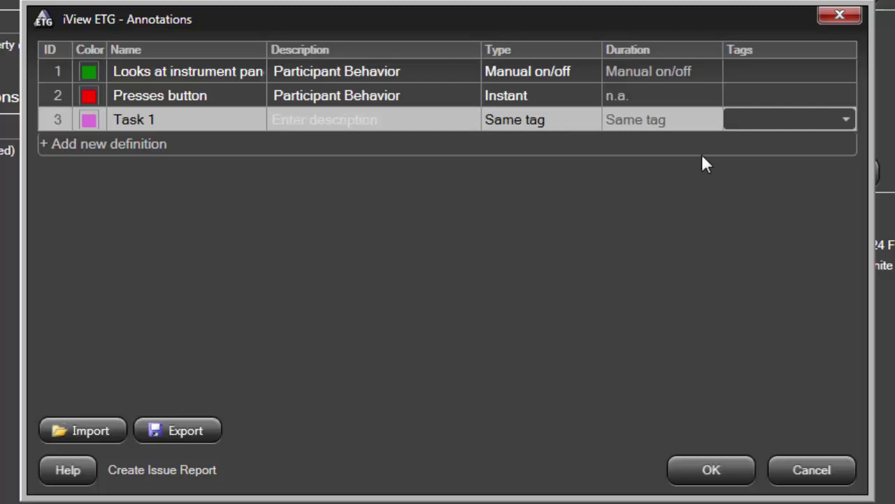
type("Per")
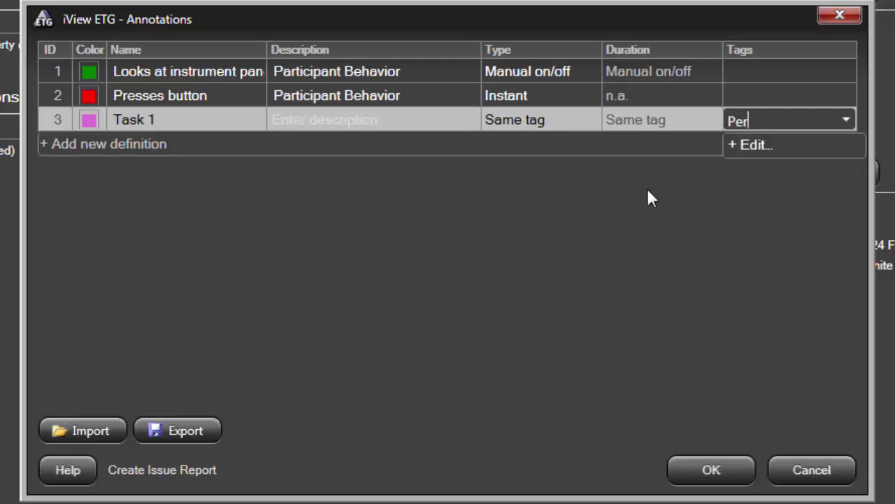
type("formance")
left_click(723, 175)
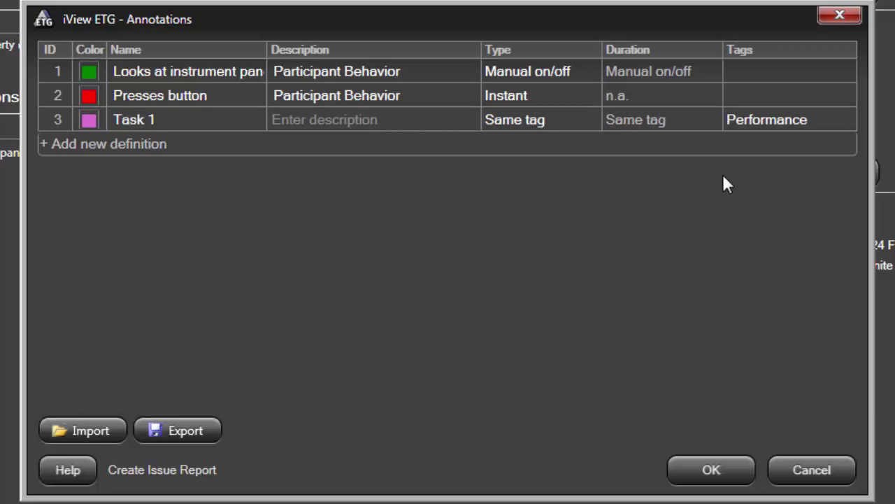
Add a 'Task 2' annotation of type Until same tag, tagged Performance.
left_click(267, 139)
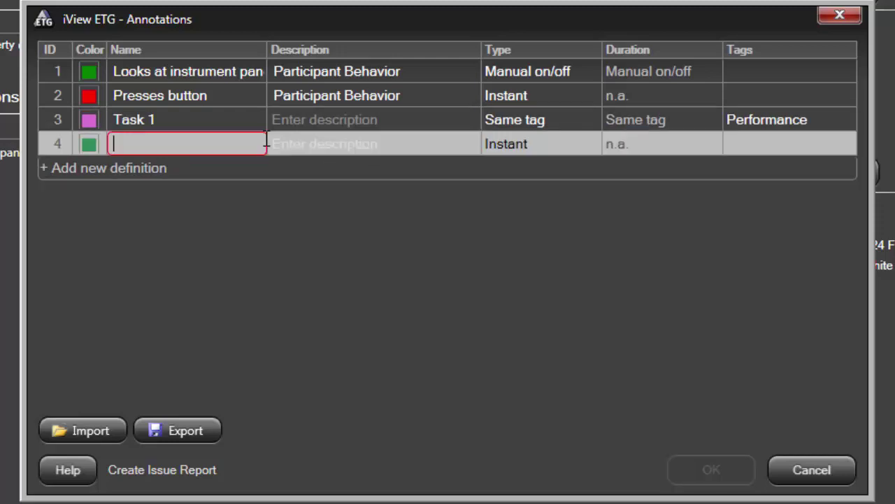
type("Task 2")
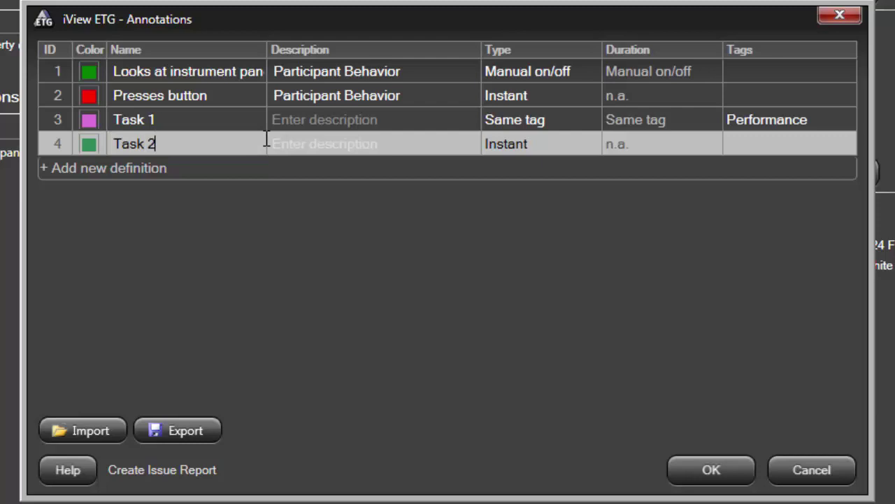
key("Tab")
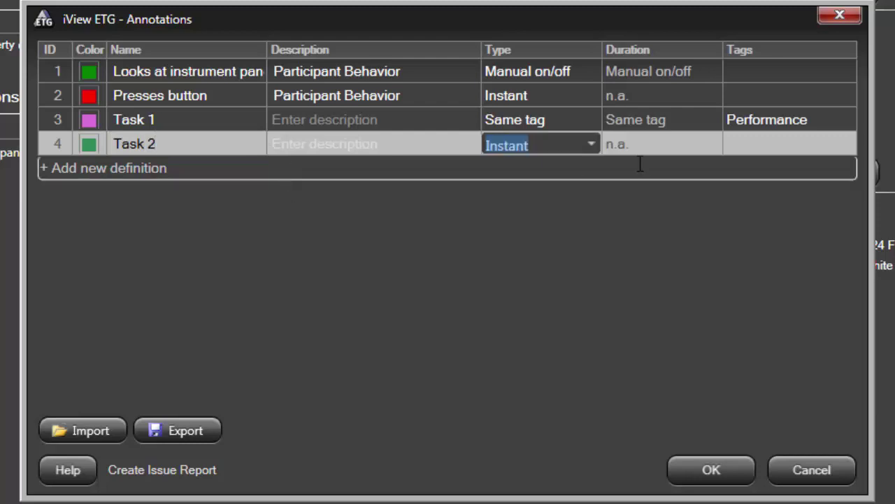
left_click(590, 144)
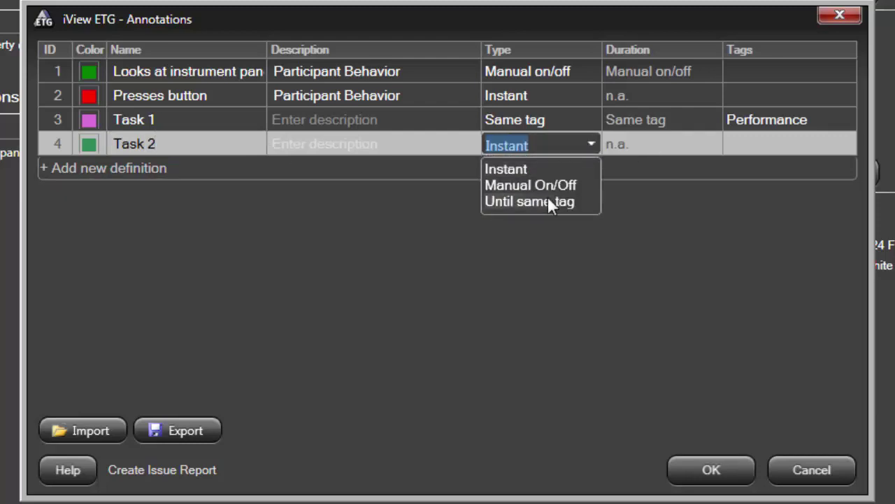
left_click(547, 196)
key("Tab")
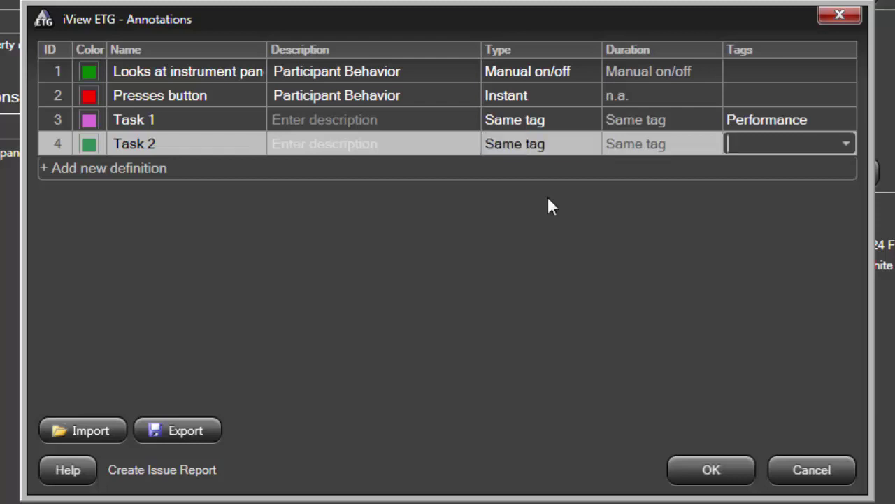
left_click(843, 138)
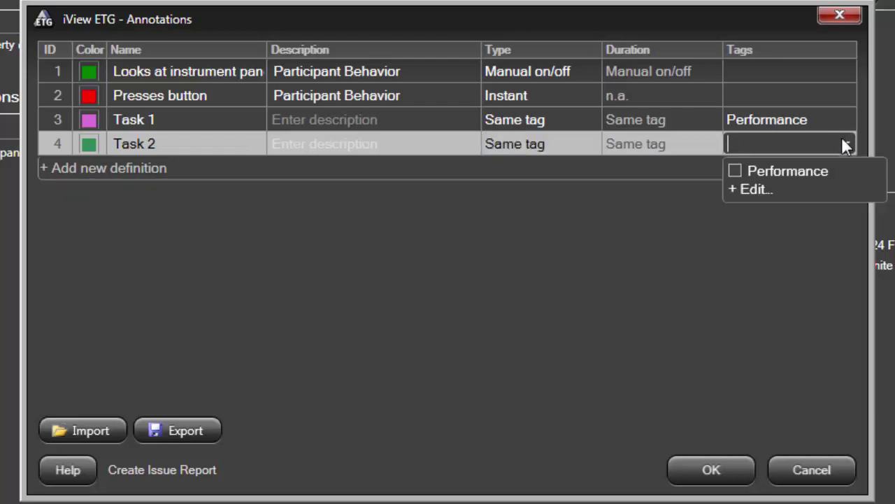
left_click(804, 170)
left_click(747, 234)
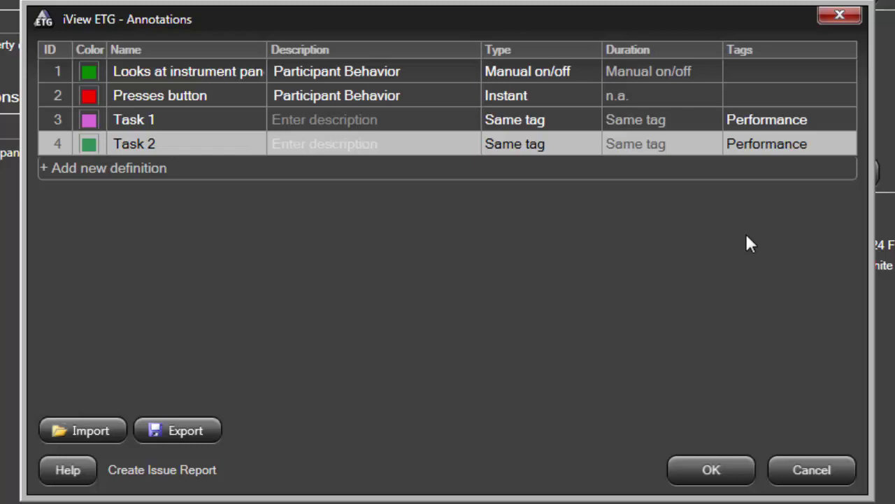
Add an Instant 'Stop' annotation tagged Performance and confirm the definitions with OK.
left_click(523, 170)
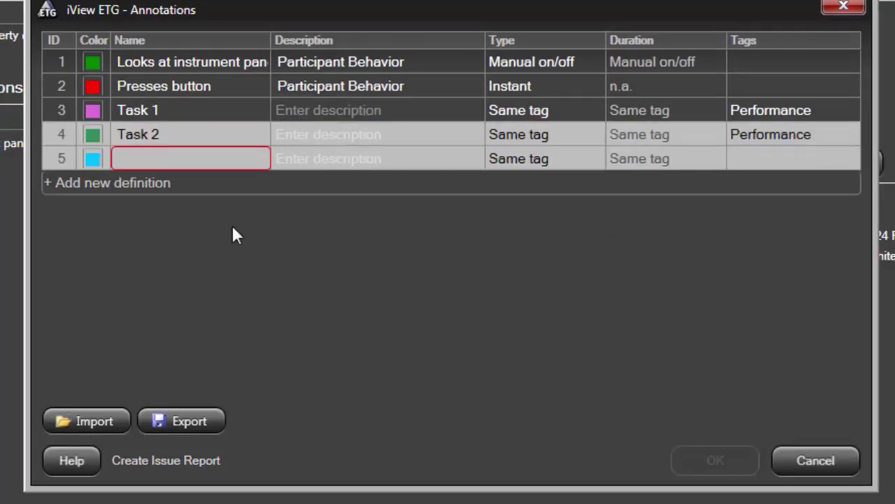
type("Stop")
key("Tab")
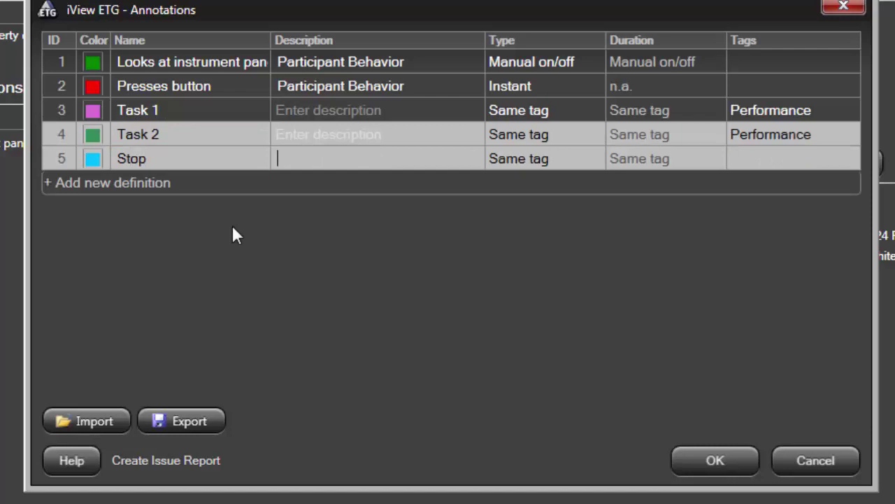
key("Tab")
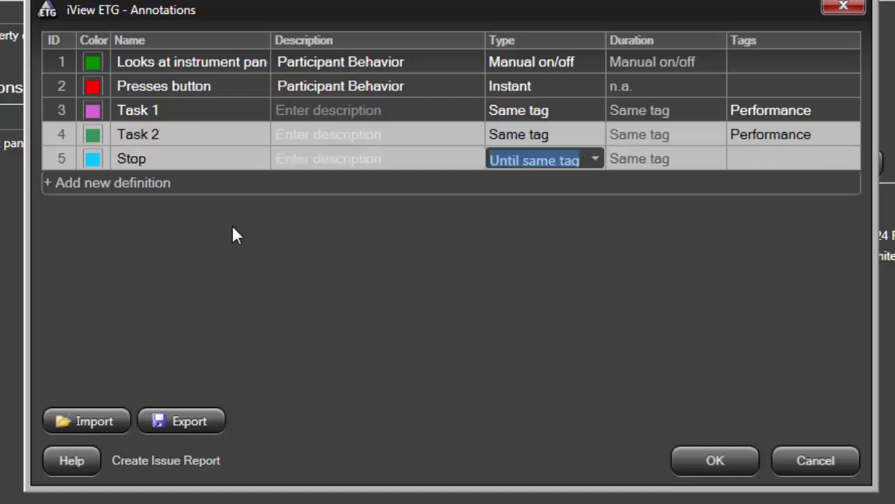
left_click(593, 159)
left_click(583, 182)
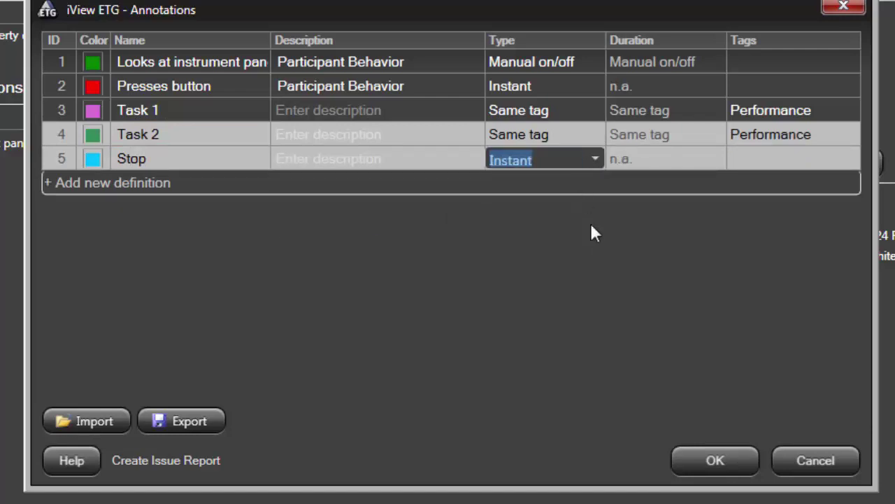
key("Tab")
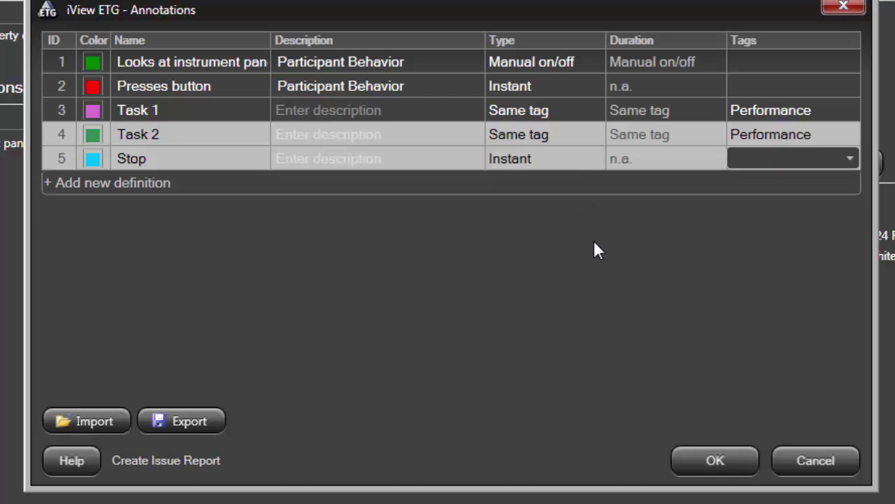
left_click(849, 157)
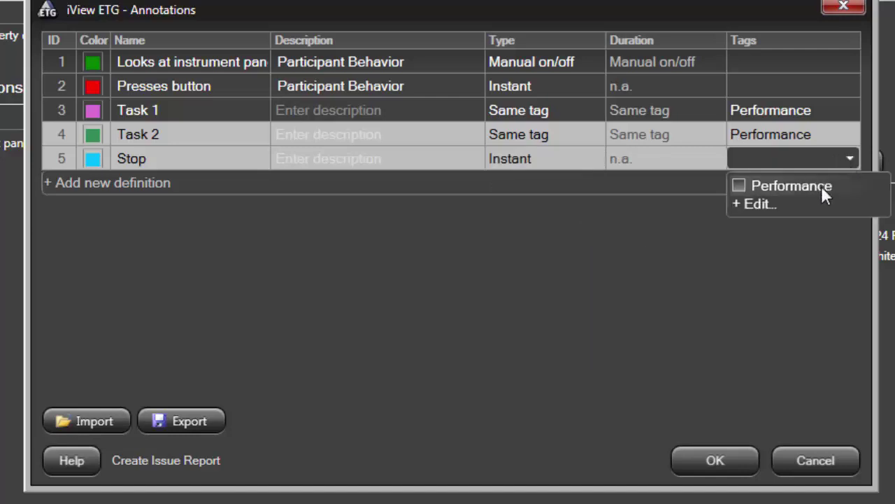
left_click(821, 186)
left_click(790, 249)
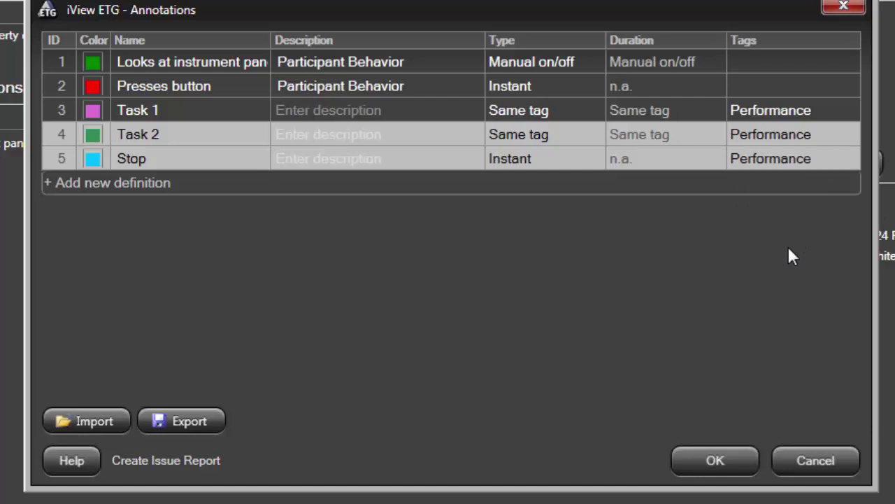
left_click(713, 455)
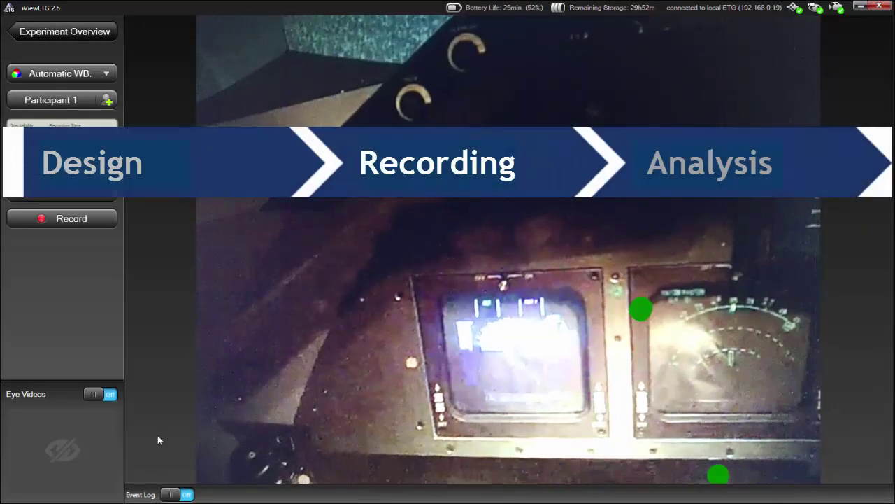
Press Record to begin capturing the participant with the live scene view.
left_click(81, 223)
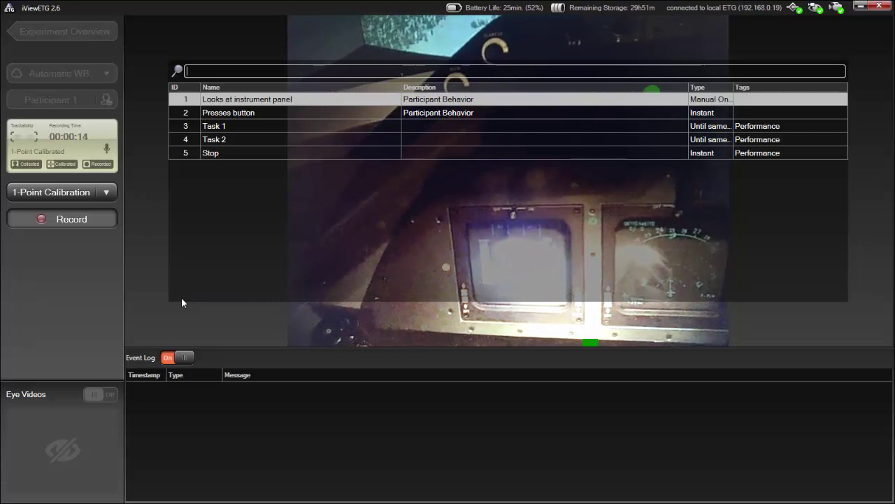
Log a 'Looks at instrument panel' annotation and then end it.
key("Down")
key("Up")
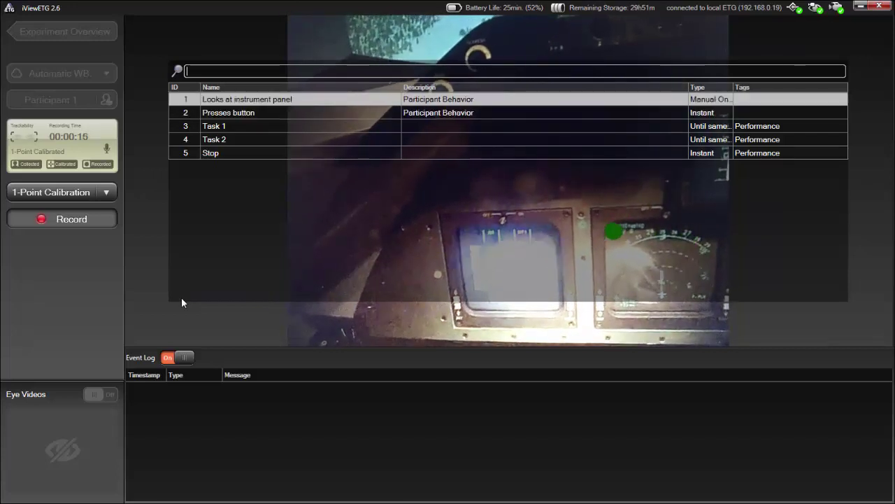
key("Return")
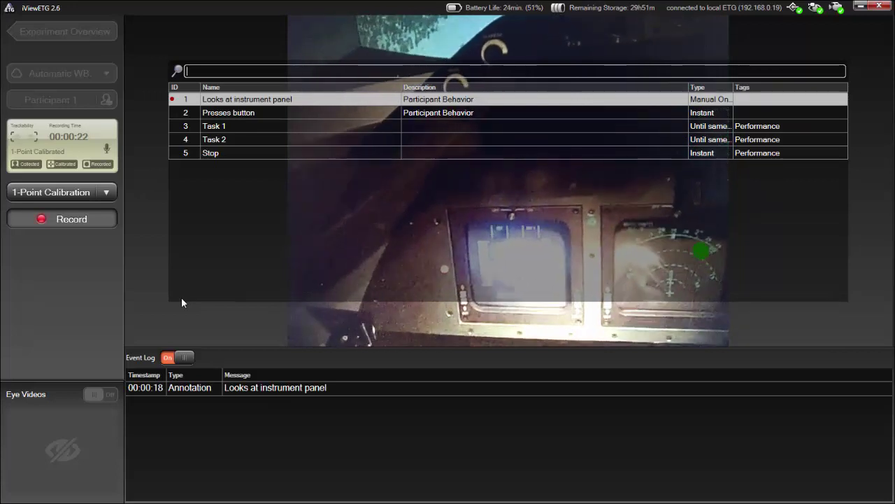
key("Return")
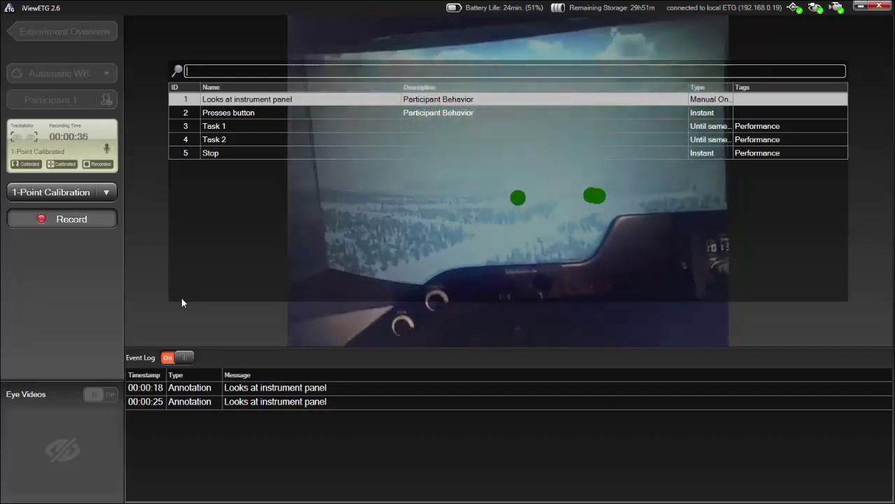
Log the Task 1 annotation, then the Stop annotation.
key("Down")
key("Down")
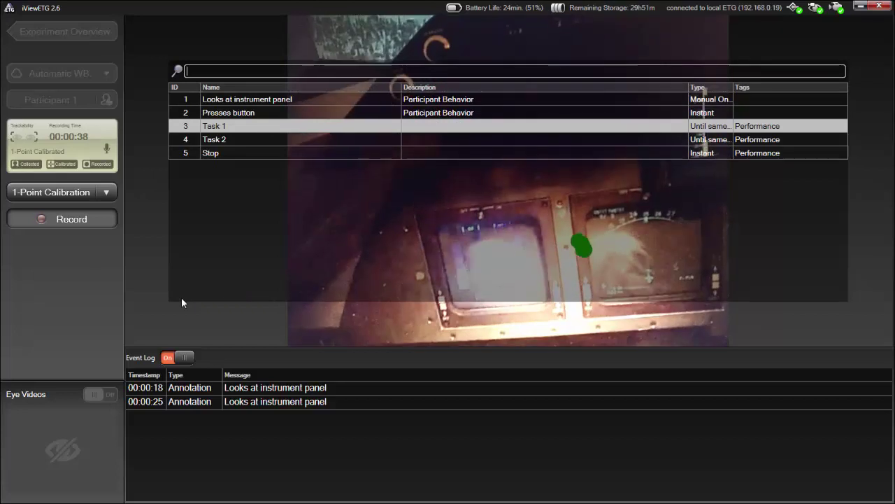
key("Return")
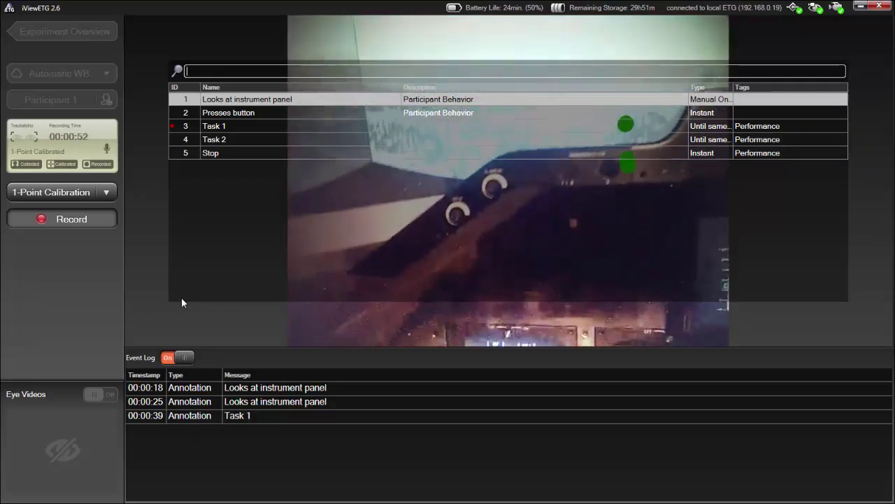
key("Down")
key("Down")
key("Down")
key("Down")
key("Return")
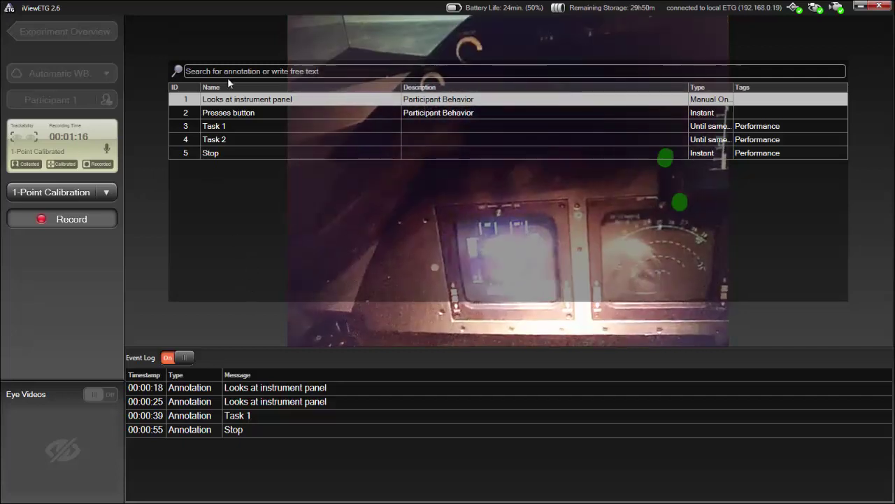
Enter 'Distracted' in the annotation search box to log it as a free-text annotation.
left_click(185, 71)
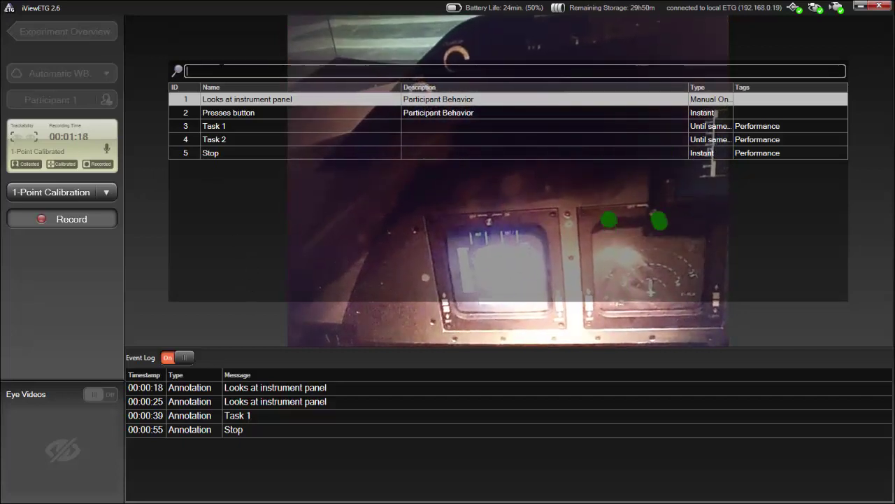
type("Distracted")
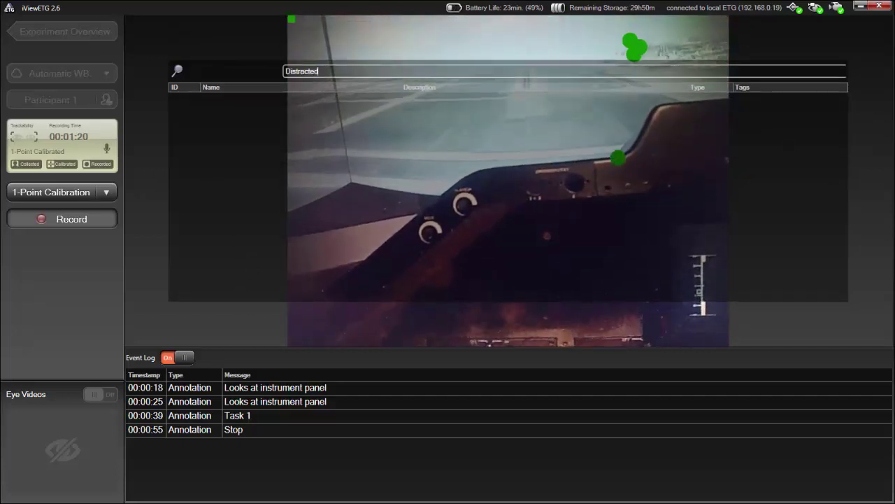
key("Return")
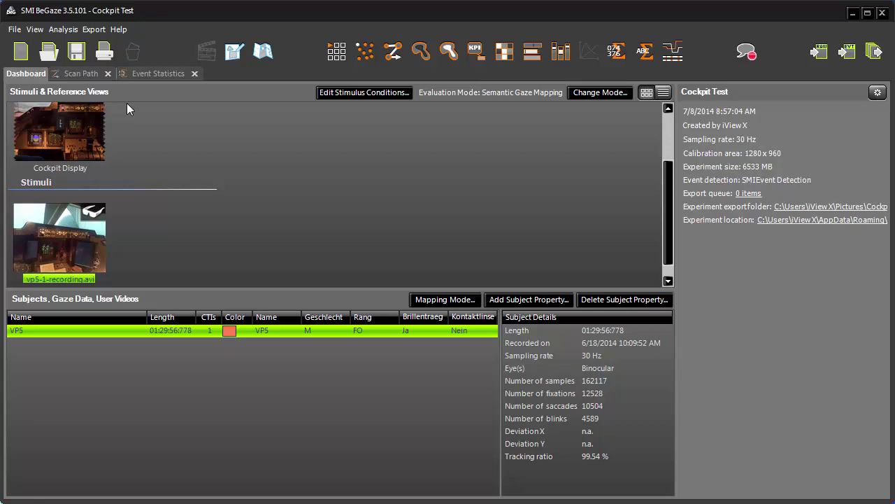
Open Scan Path playback and jump between the Task 1, Stop and Distracted annotations.
left_click(81, 73)
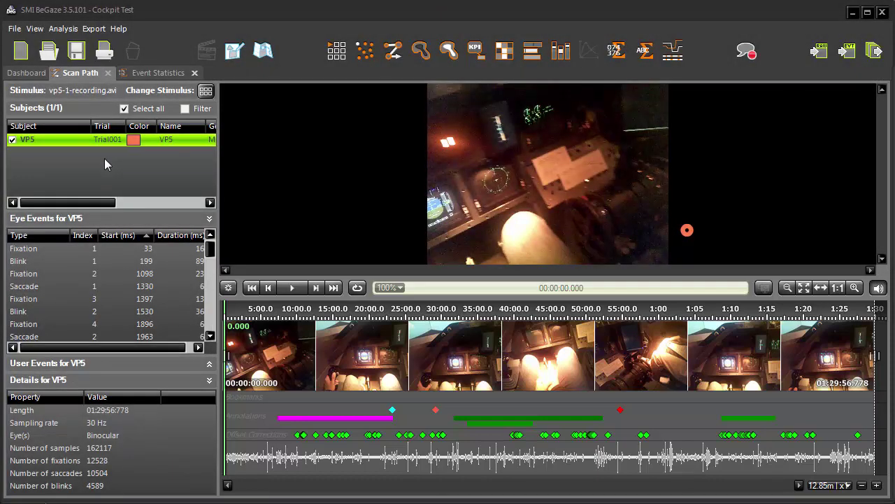
key("shift+Right")
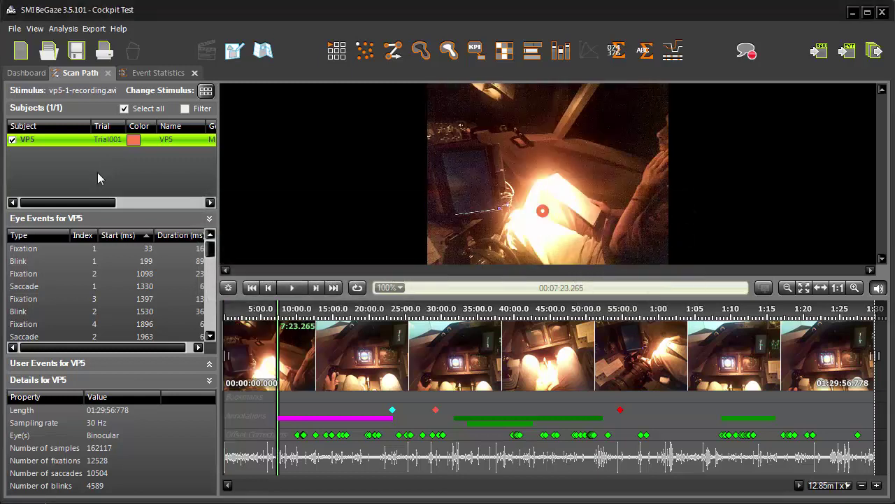
mouse_move(338, 425)
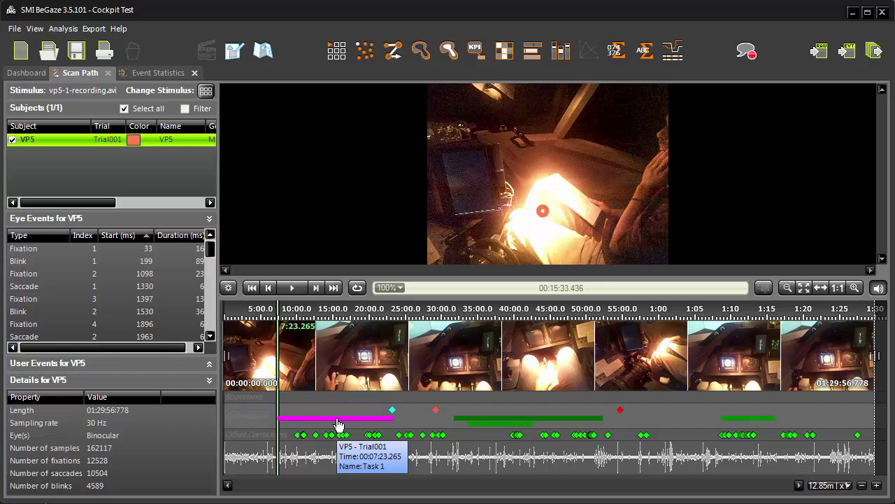
left_click(338, 425)
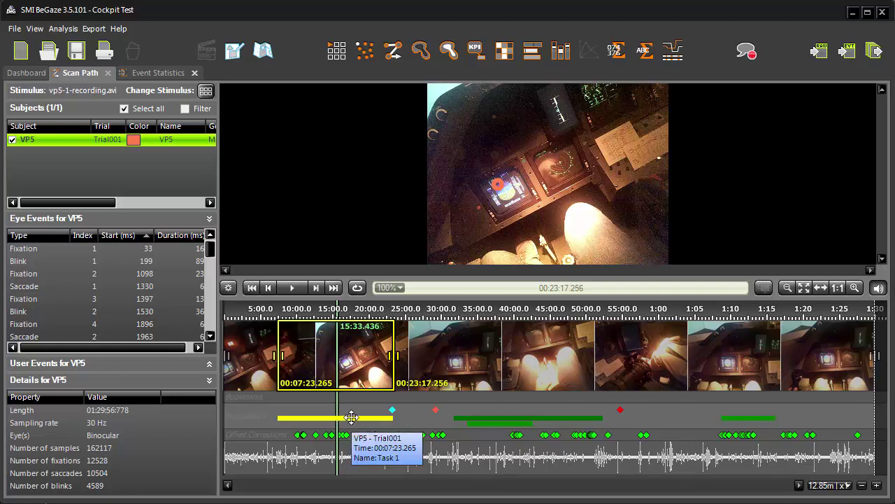
key("shift+Right")
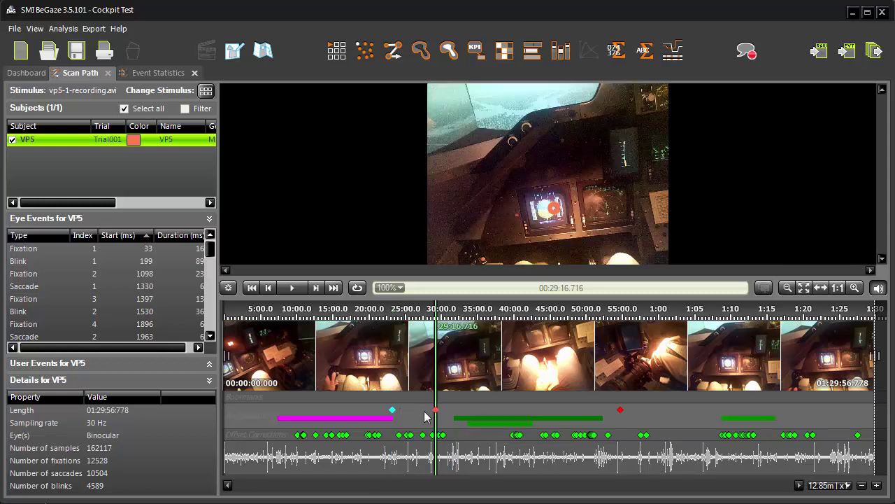
mouse_move(436, 416)
key("shift+Left")
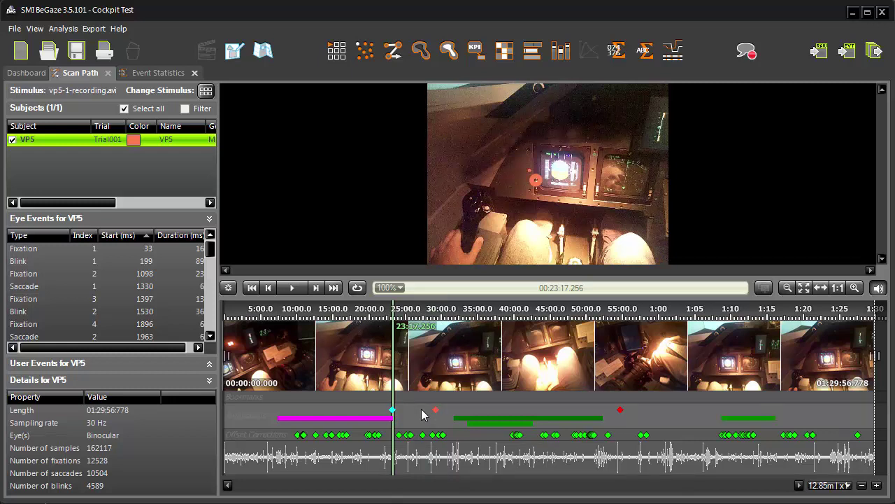
Choose Annotation Details under Event Statistics to list annotation start and end times.
left_click(166, 75)
left_click(361, 90)
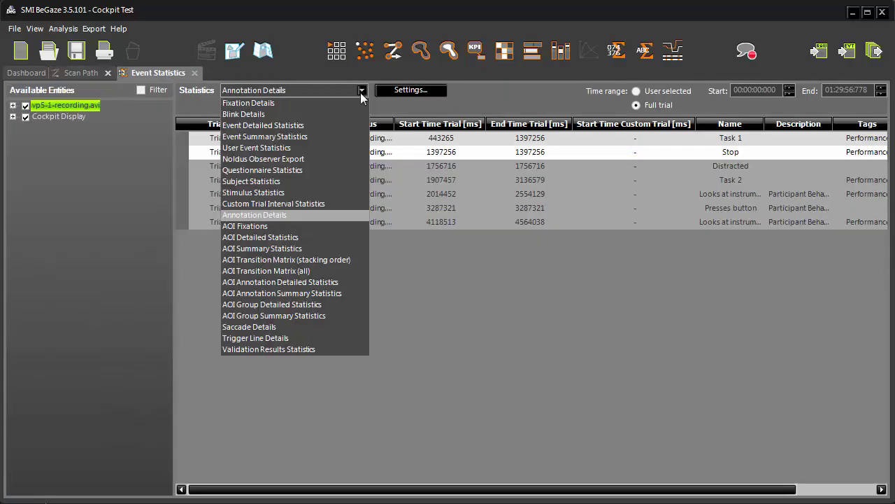
left_click(329, 217)
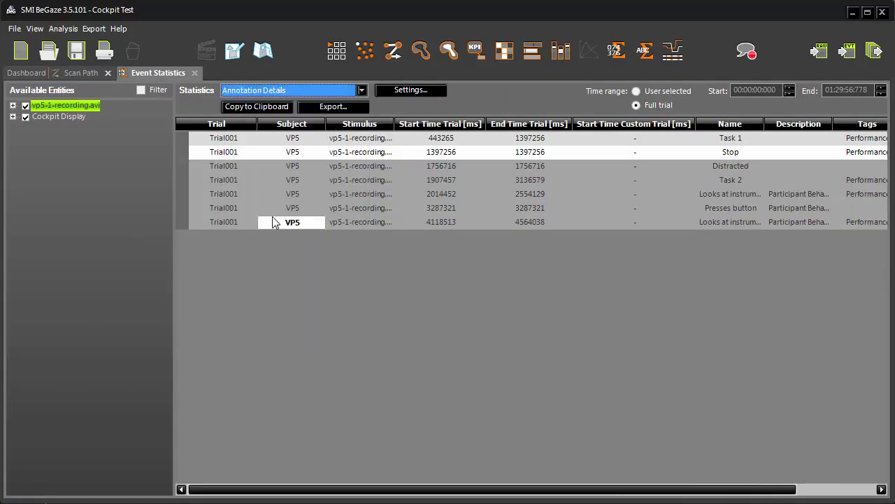